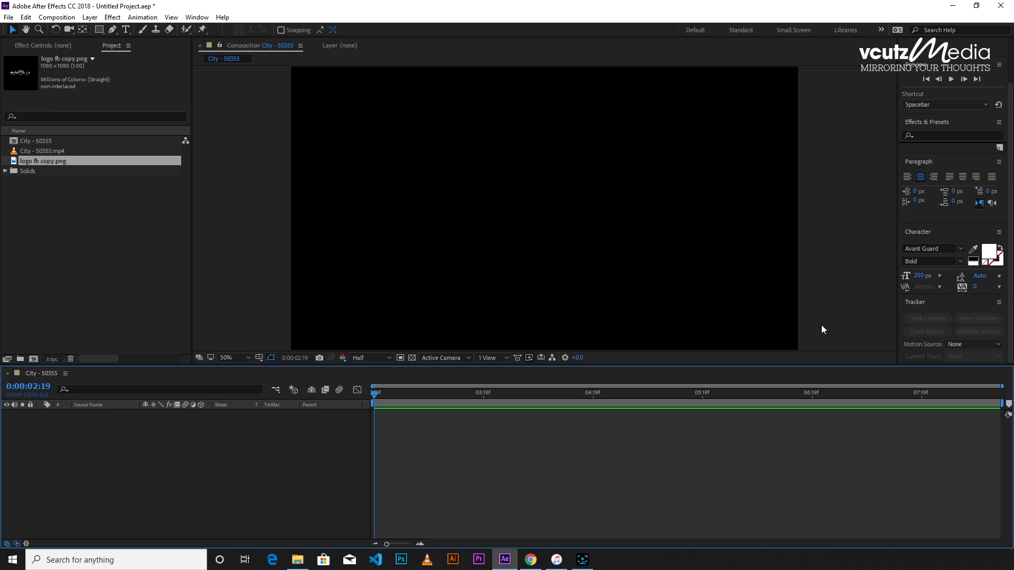
- Add City - 50355.mp4 to the City - 50355 composition and scrub through its opening frames
{"action": "left_click_drag", "start_coordinate": [69, 150], "coordinate": [122, 431]}
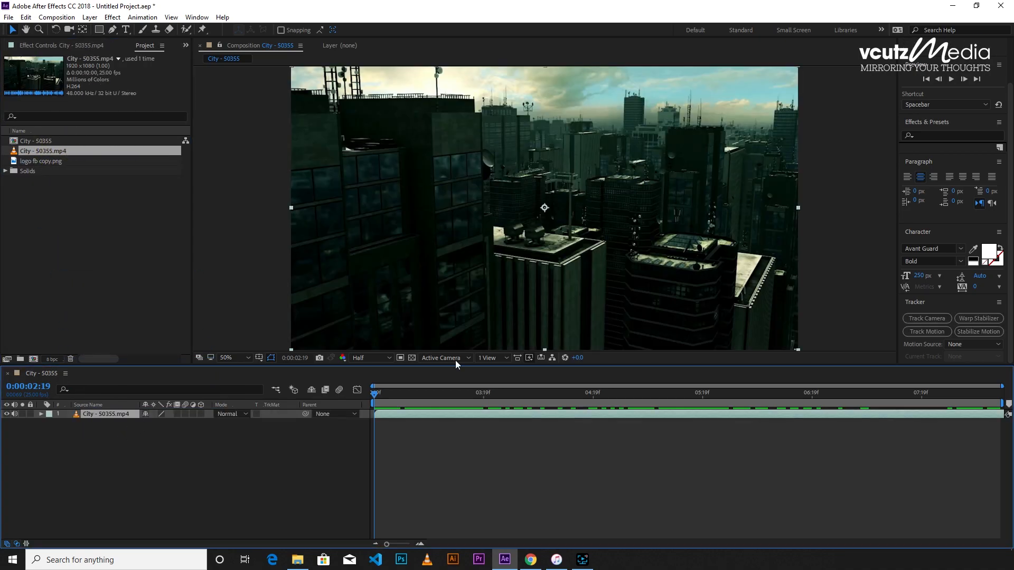
{"action": "left_click_drag", "start_coordinate": [378, 397], "coordinate": [406, 457]}
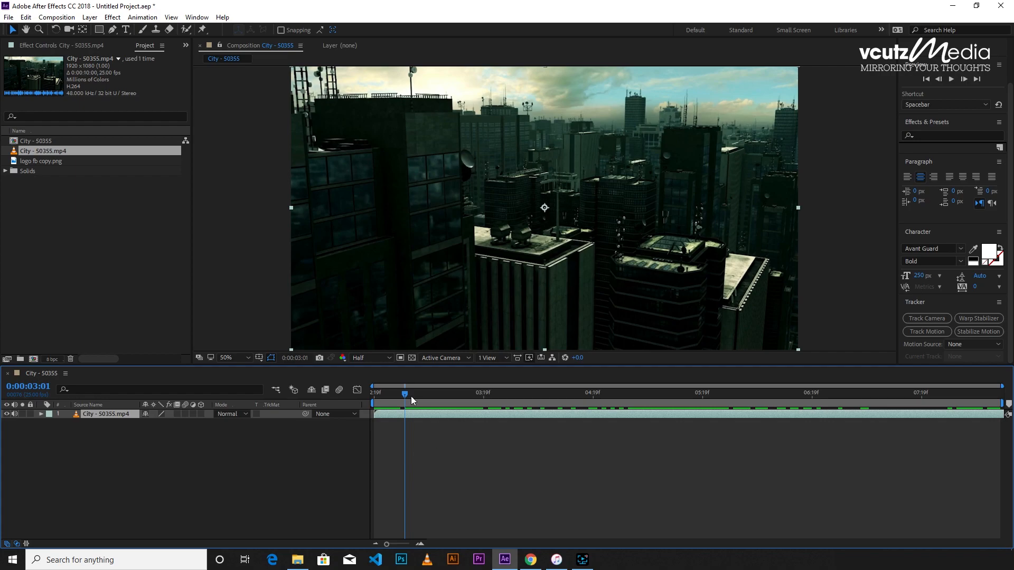
{"action": "left_click_drag", "start_coordinate": [412, 400], "coordinate": [439, 402]}
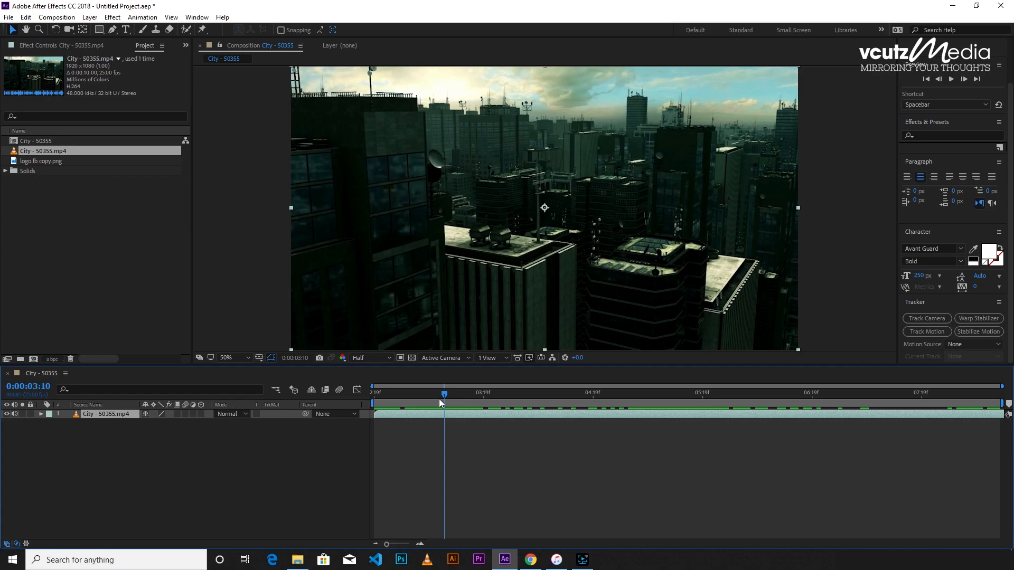
- Split the city footage layer at 0:00:04:18 and delete the part before the cut
{"action": "left_click_drag", "start_coordinate": [444, 394], "coordinate": [589, 436]}
{"action": "left_click", "coordinate": [587, 414]}
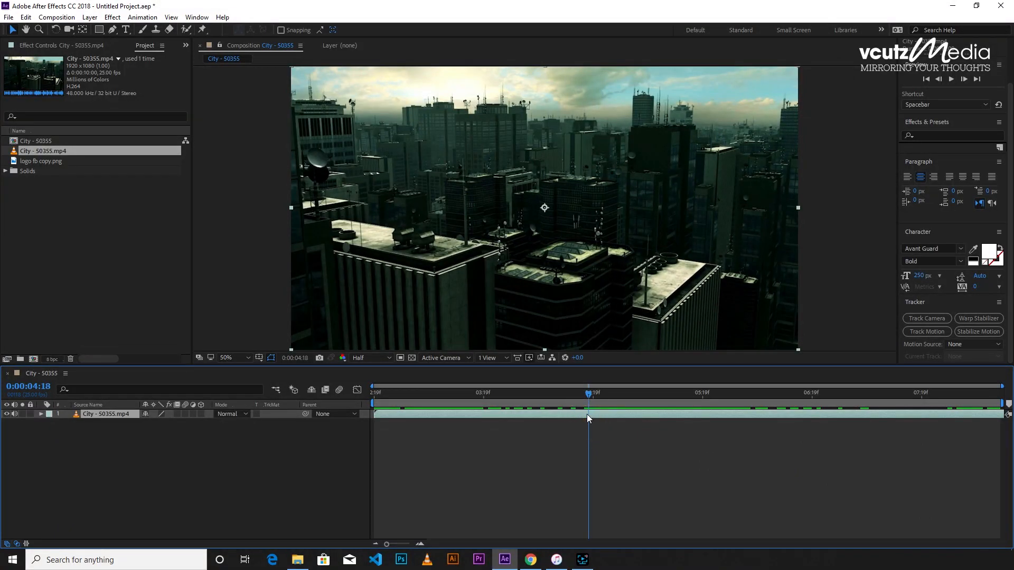
{"action": "key", "text": "ctrl+shift+d"}
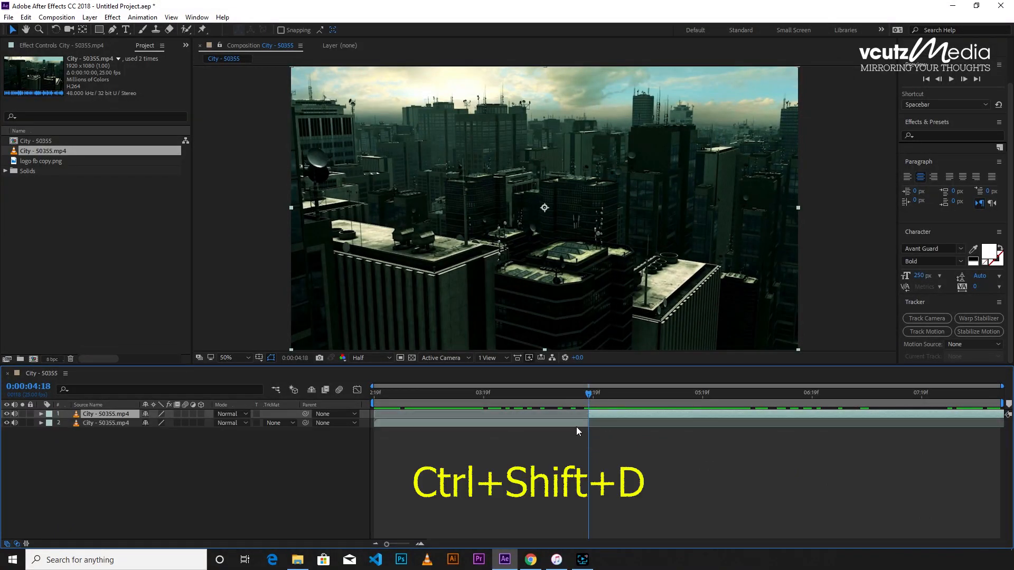
{"action": "left_click", "coordinate": [571, 426]}
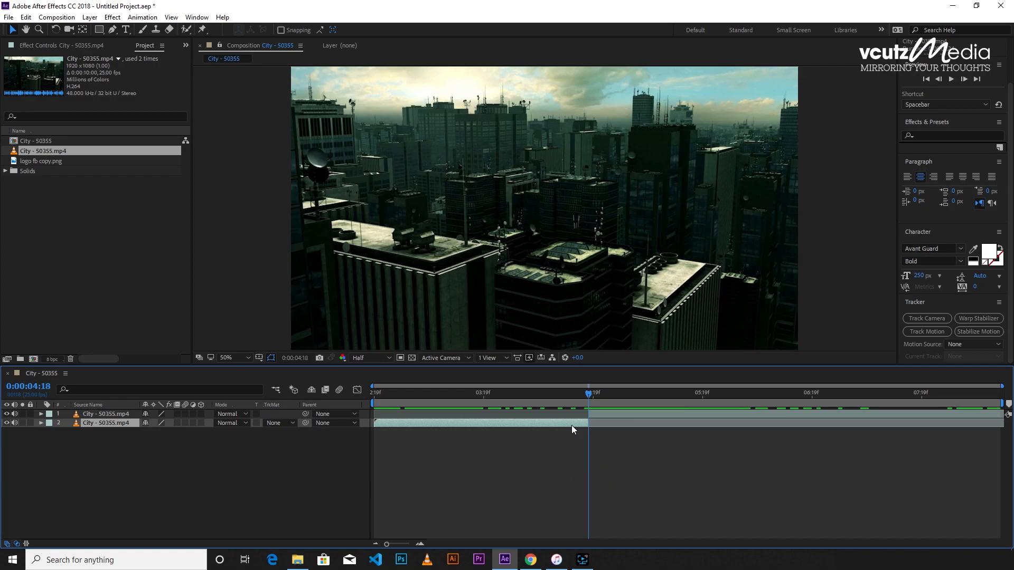
{"action": "key", "text": "Delete"}
- Start the work area at the beginning of the remaining clip and trim the composition to the work area
{"action": "mouse_move", "coordinate": [587, 393]}
{"action": "left_mouse_down"}
{"action": "mouse_move", "coordinate": [1010, 415]}
{"action": "mouse_move", "coordinate": [576, 404]}
{"action": "left_mouse_up"}
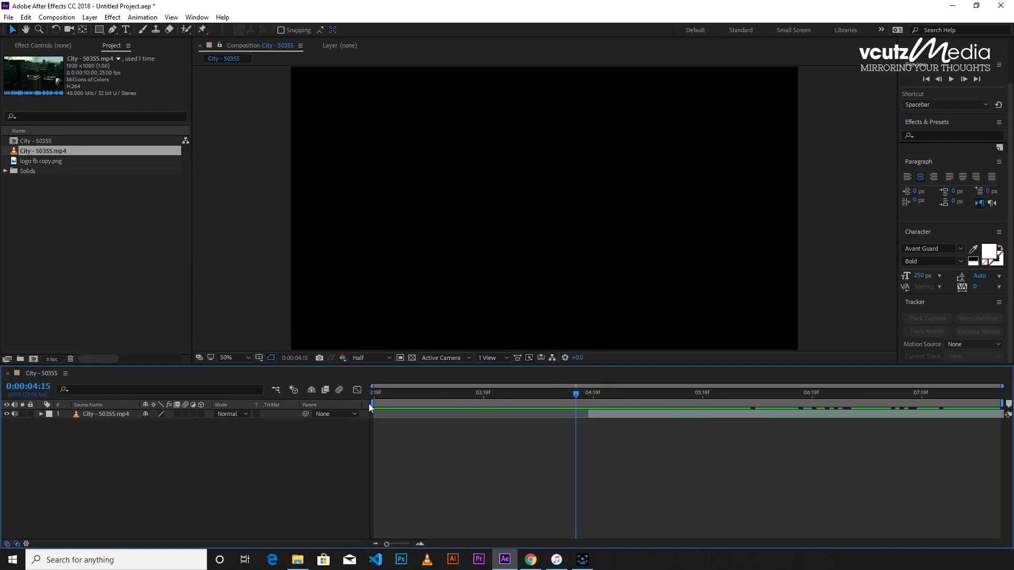
{"action": "left_click_drag", "start_coordinate": [372, 403], "coordinate": [586, 404]}
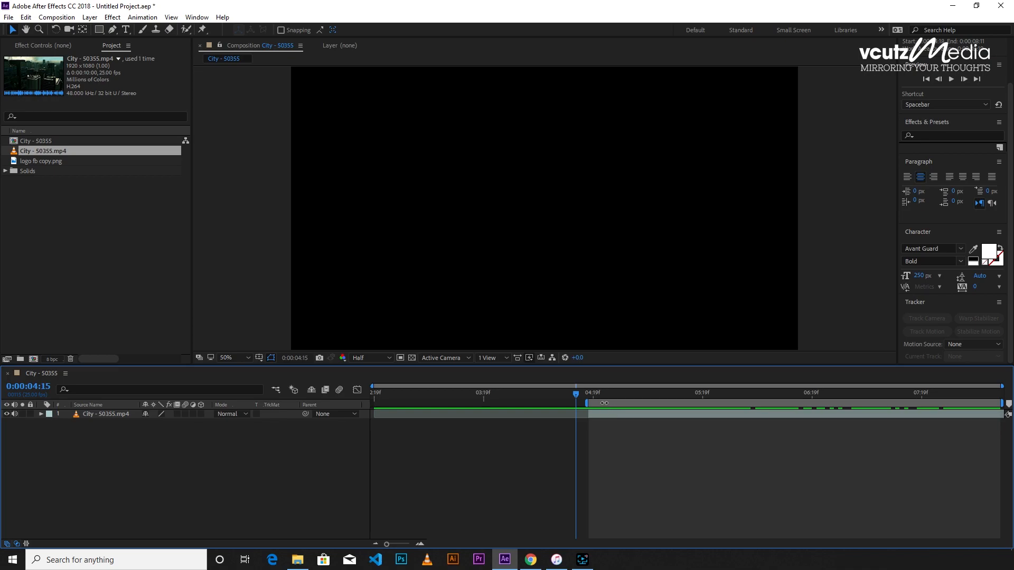
{"action": "right_click", "coordinate": [607, 407]}
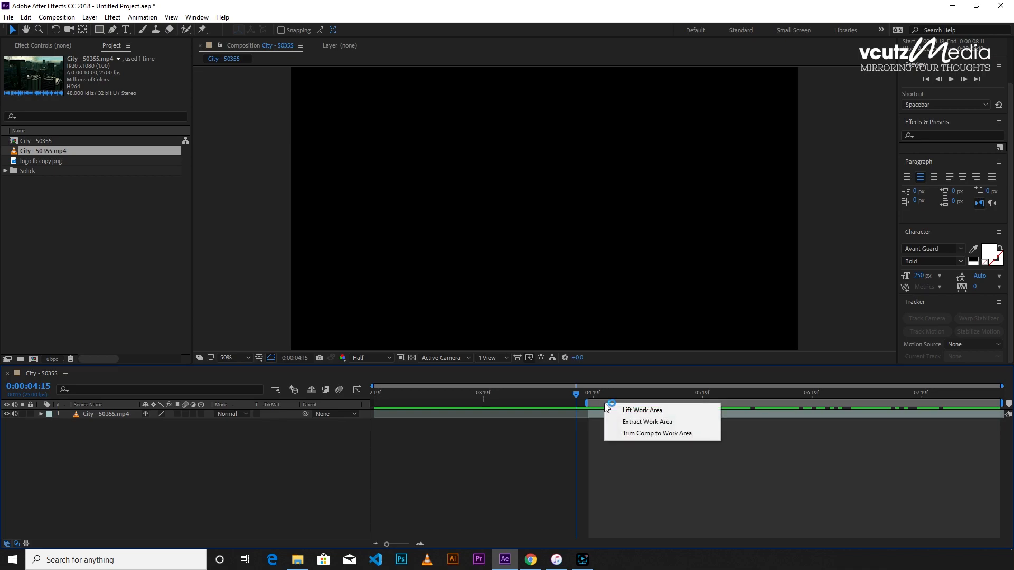
{"action": "left_click", "coordinate": [672, 433]}
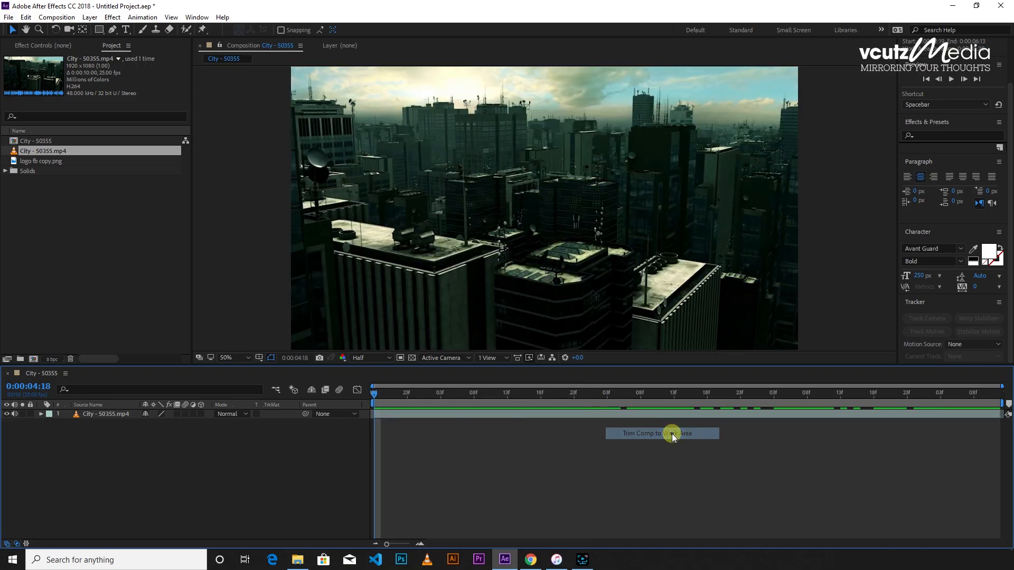
- Scrub and play through the trimmed city footage to review it
{"action": "left_click_drag", "start_coordinate": [373, 393], "coordinate": [935, 425]}
{"action": "key", "text": "space"}
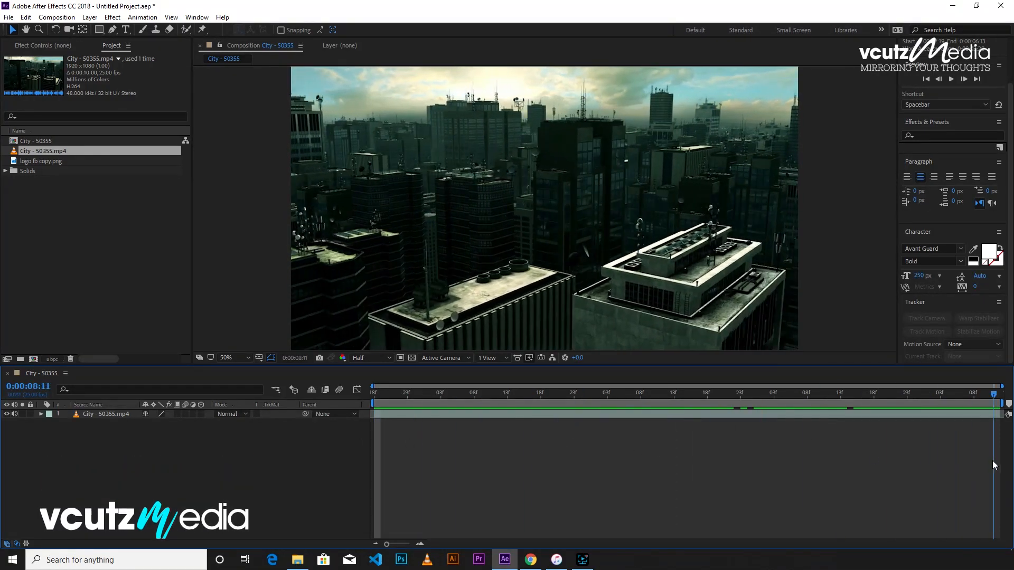
{"action": "key", "text": "space"}
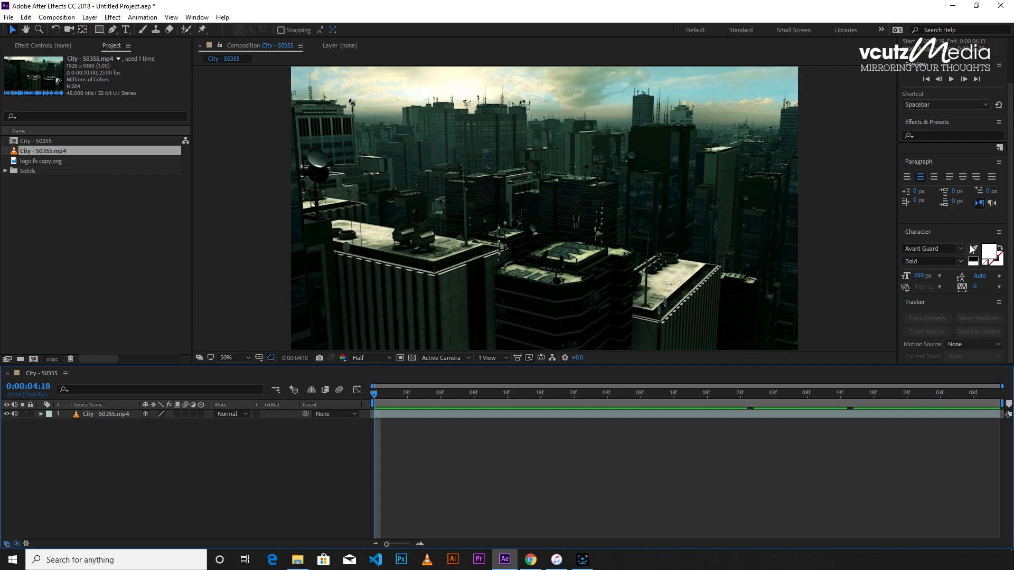
- Hide the Tracker panel and display it again
{"action": "left_click", "coordinate": [197, 17]}
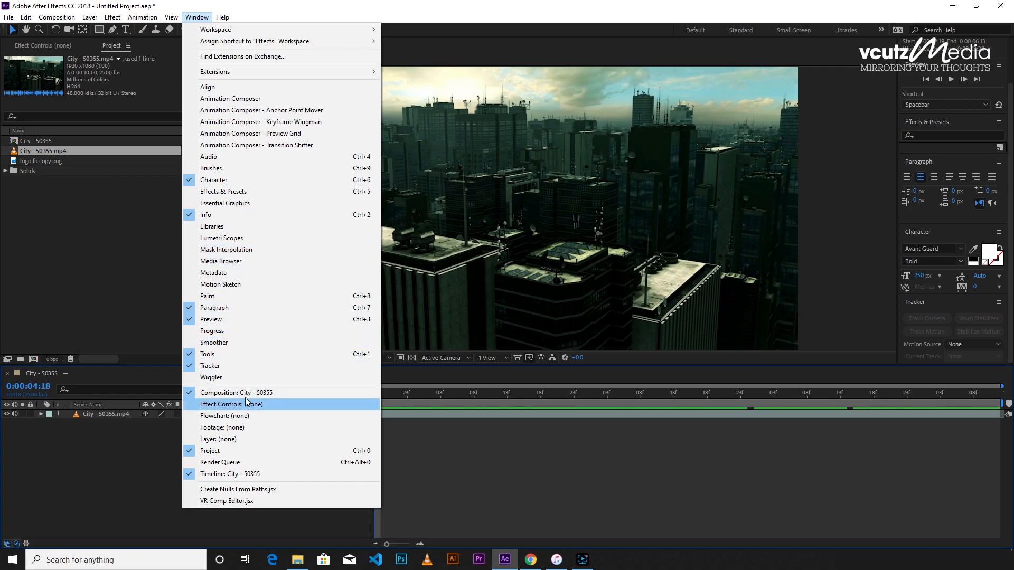
{"action": "left_click", "coordinate": [188, 369]}
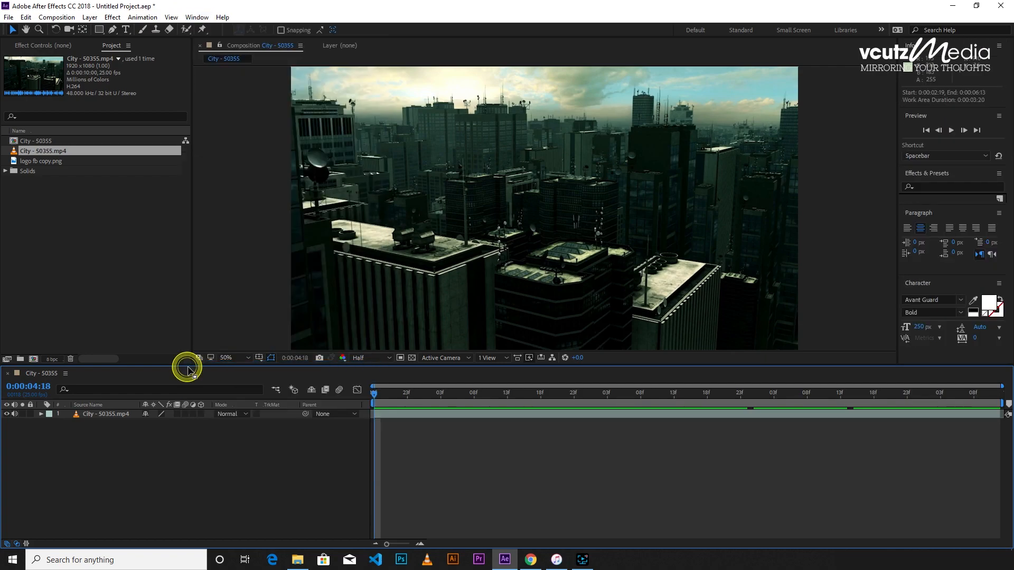
{"action": "left_click", "coordinate": [198, 18]}
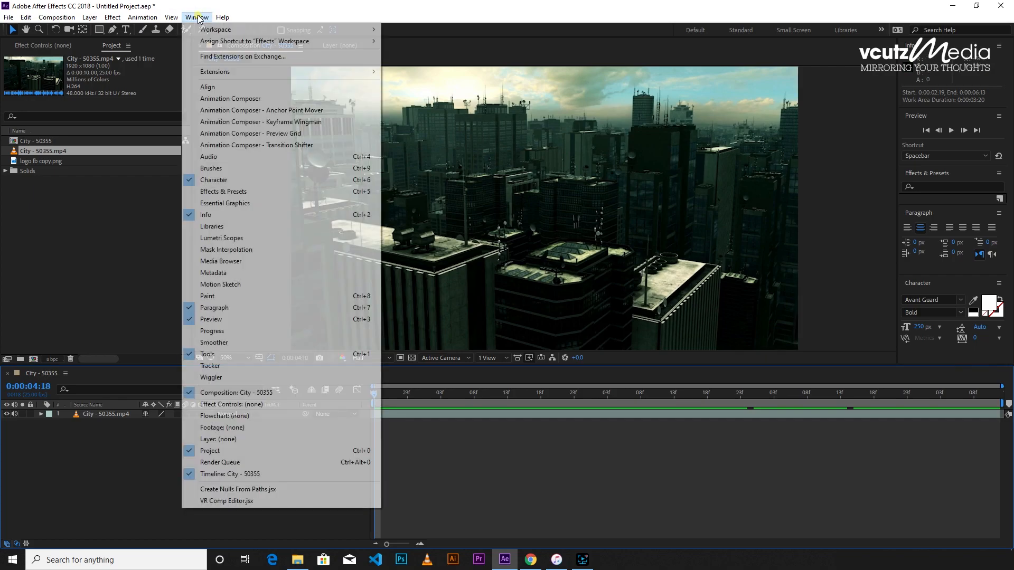
{"action": "left_click", "coordinate": [236, 373]}
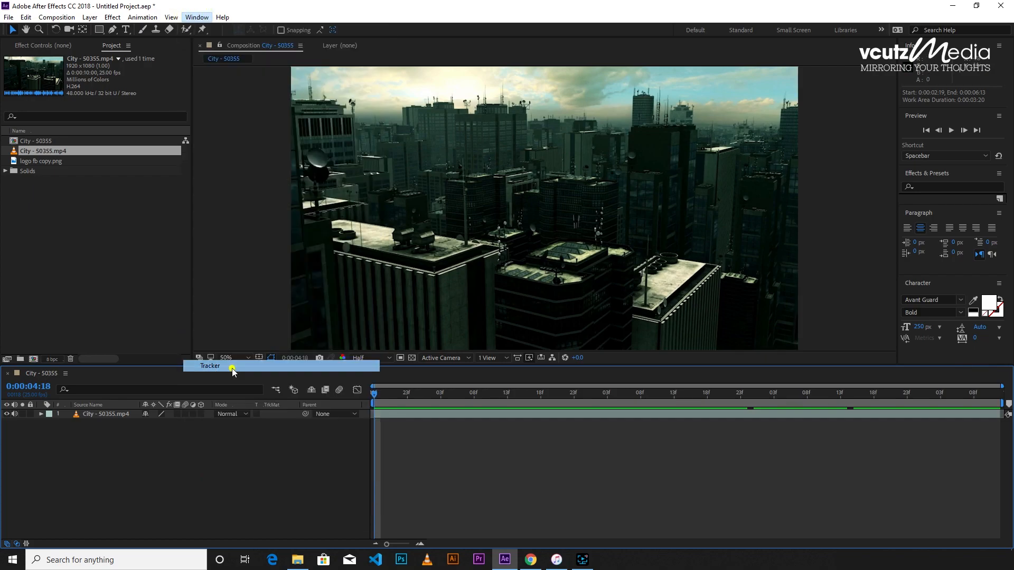
- Run Track Camera on the city footage layer and enable Render Track Points for the 3D Camera Tracker
{"action": "left_click_drag", "start_coordinate": [1010, 291], "coordinate": [1010, 301]}
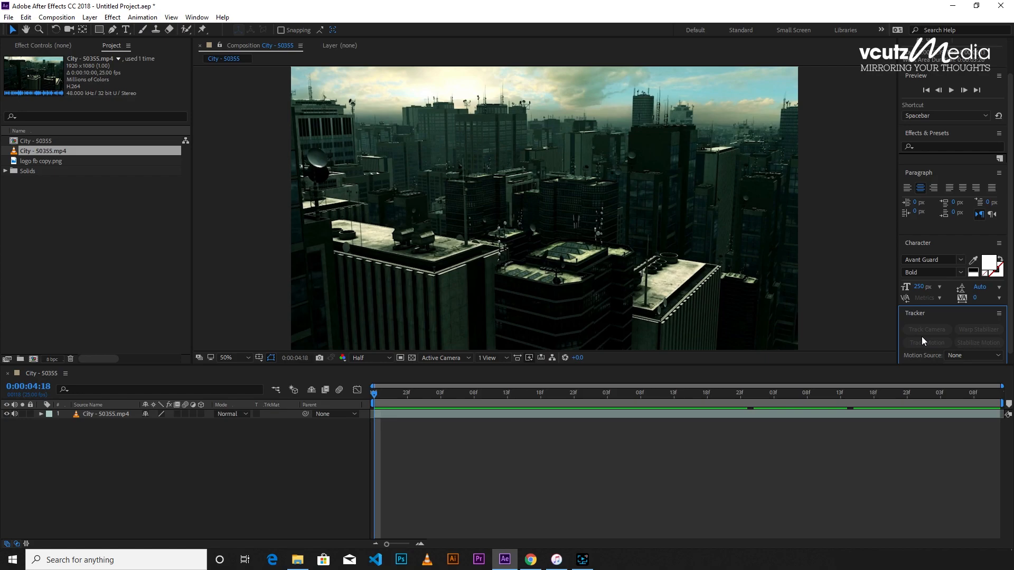
{"action": "left_click", "coordinate": [390, 415]}
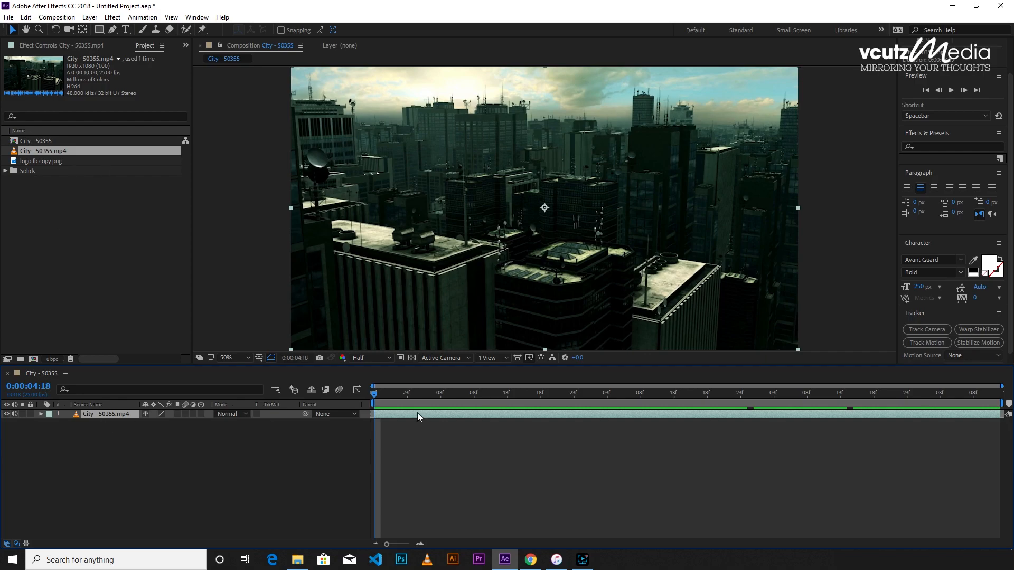
{"action": "left_click", "coordinate": [928, 330]}
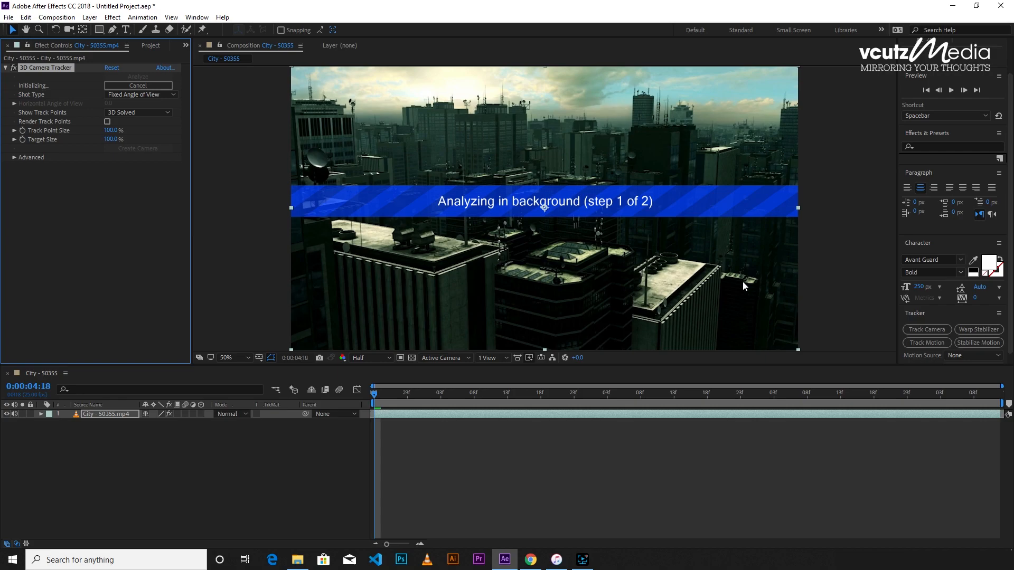
{"action": "left_click", "coordinate": [107, 122]}
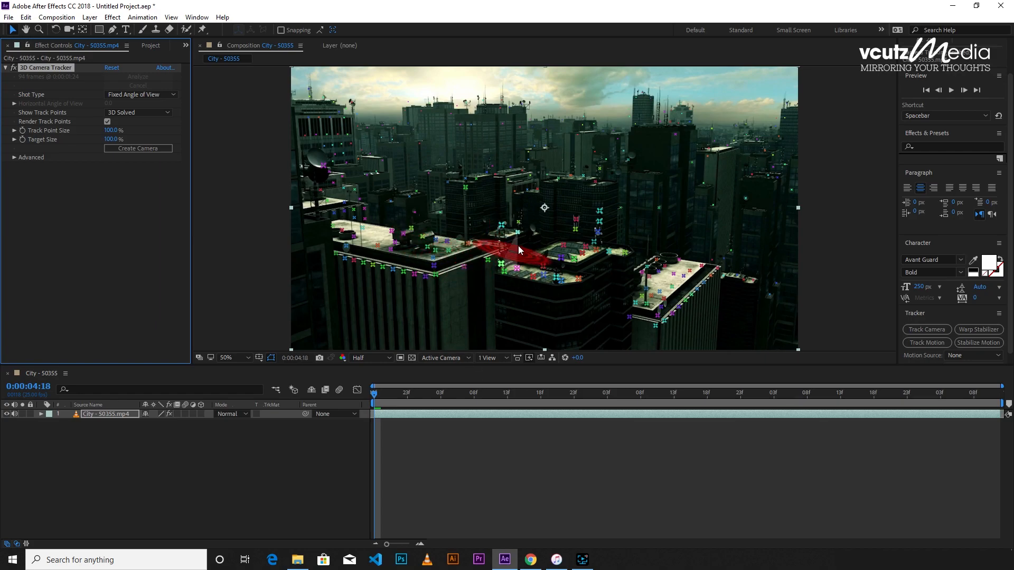
- At 0:00:06:20, create a solid and camera from the track points on the bright rooftop near the centre of the shot
{"action": "mouse_move", "coordinate": [496, 394]}
{"action": "left_mouse_down"}
{"action": "mouse_move", "coordinate": [586, 409]}
{"action": "mouse_move", "coordinate": [830, 417]}
{"action": "mouse_move", "coordinate": [854, 394]}
{"action": "mouse_move", "coordinate": [969, 395]}
{"action": "mouse_move", "coordinate": [671, 396]}
{"action": "mouse_move", "coordinate": [858, 404]}
{"action": "mouse_move", "coordinate": [889, 403]}
{"action": "mouse_move", "coordinate": [873, 392]}
{"action": "mouse_move", "coordinate": [964, 395]}
{"action": "mouse_move", "coordinate": [481, 393]}
{"action": "mouse_move", "coordinate": [502, 396]}
{"action": "left_mouse_up"}
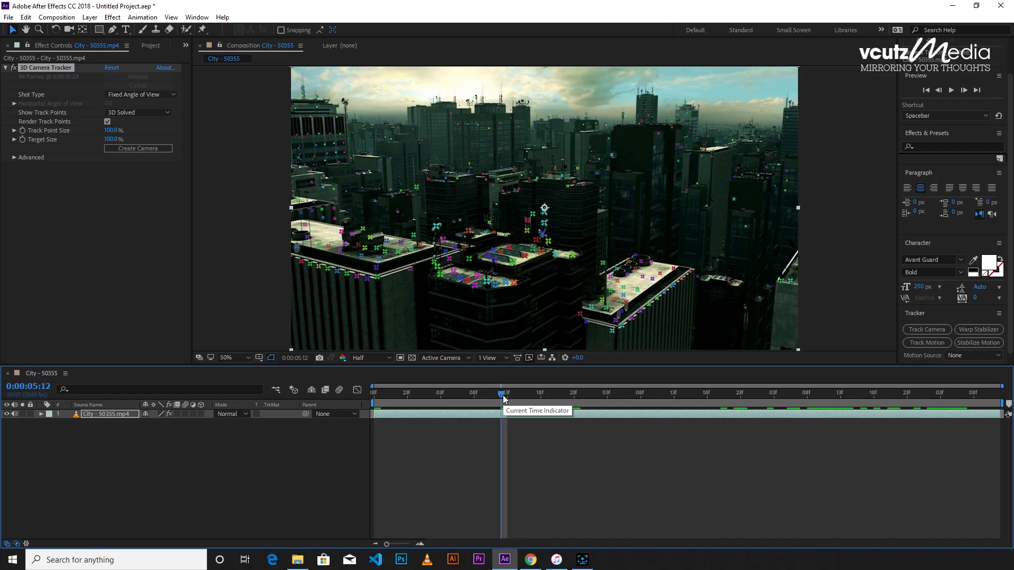
{"action": "left_click_drag", "start_coordinate": [501, 395], "coordinate": [722, 413]}
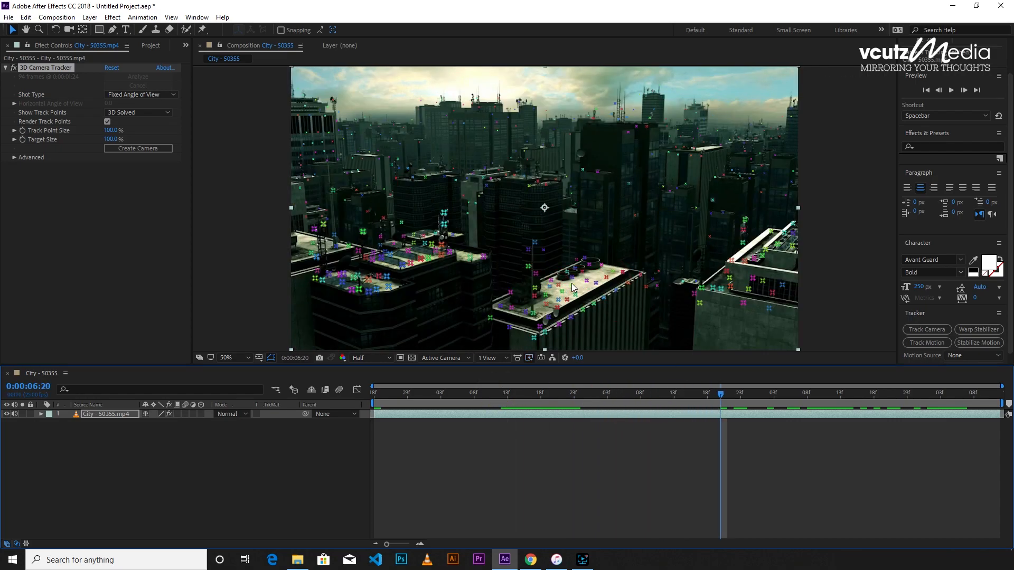
{"action": "mouse_move", "coordinate": [584, 280]}
{"action": "right_click", "coordinate": [576, 289]}
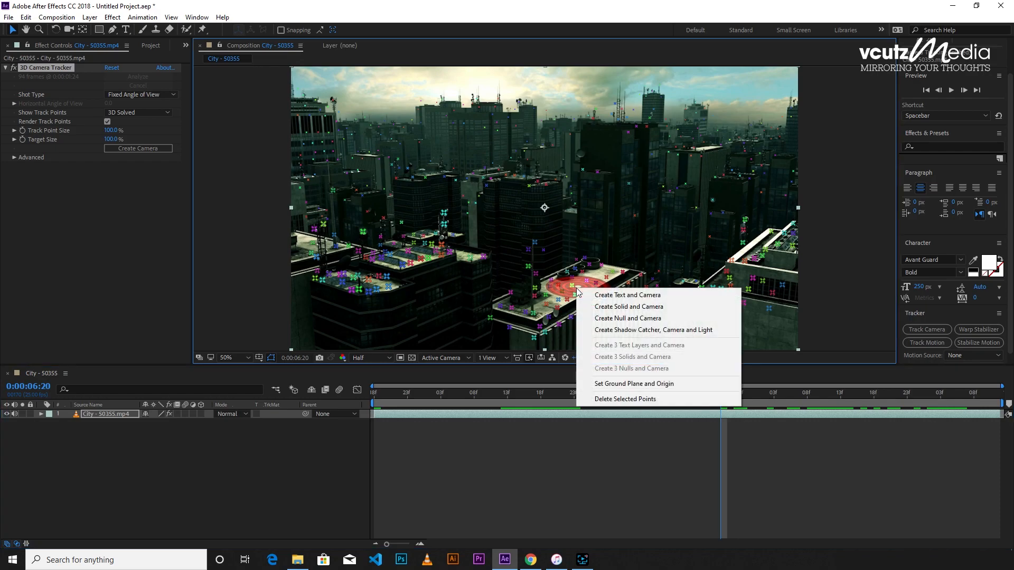
{"action": "left_click", "coordinate": [623, 308]}
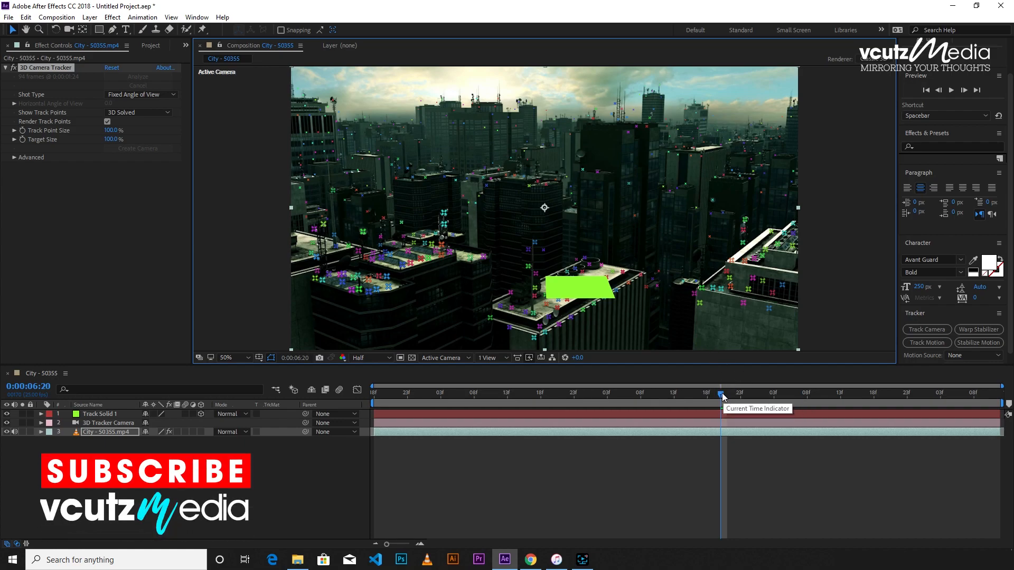
- Align the green track solid with the rooftop by setting its Y Rotation to 2° and Z Rotation to -51°
{"action": "left_click", "coordinate": [41, 414]}
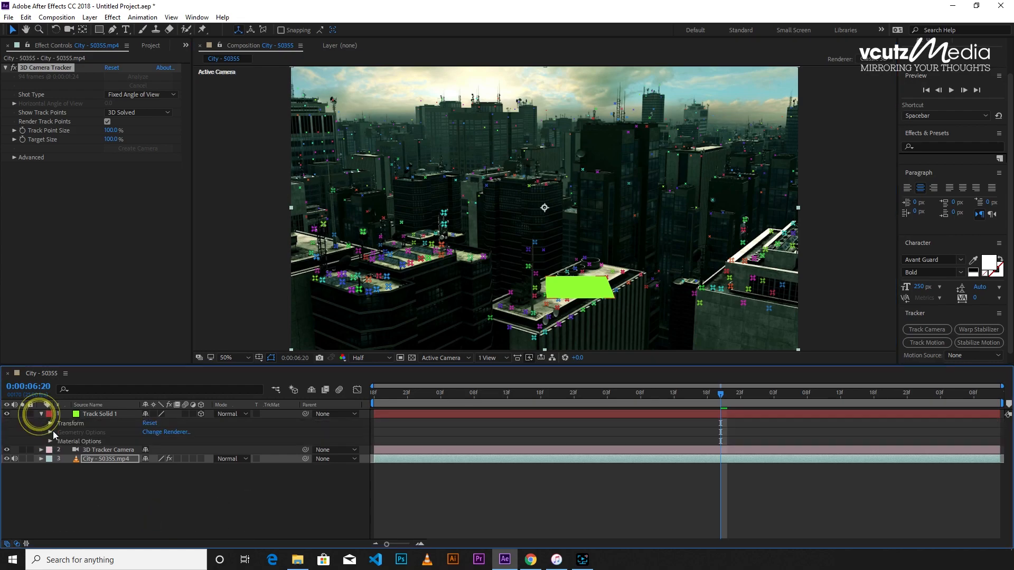
{"action": "left_click", "coordinate": [50, 423]}
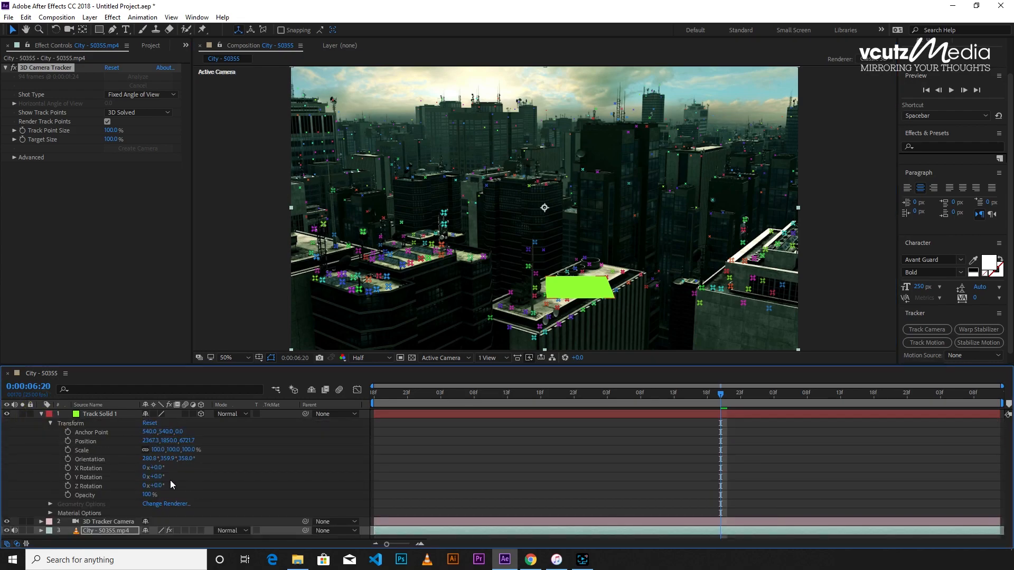
{"action": "left_click_drag", "start_coordinate": [157, 477], "coordinate": [141, 497]}
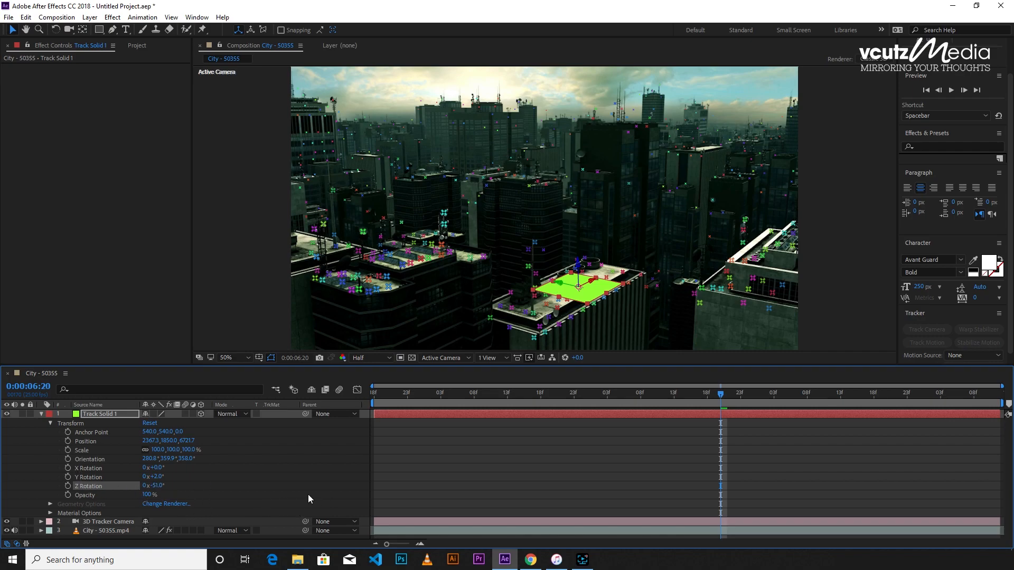
- Scrub through the composition to check how the green solid follows the rooftop, and collapse the solid's layer properties
{"action": "left_click", "coordinate": [387, 394]}
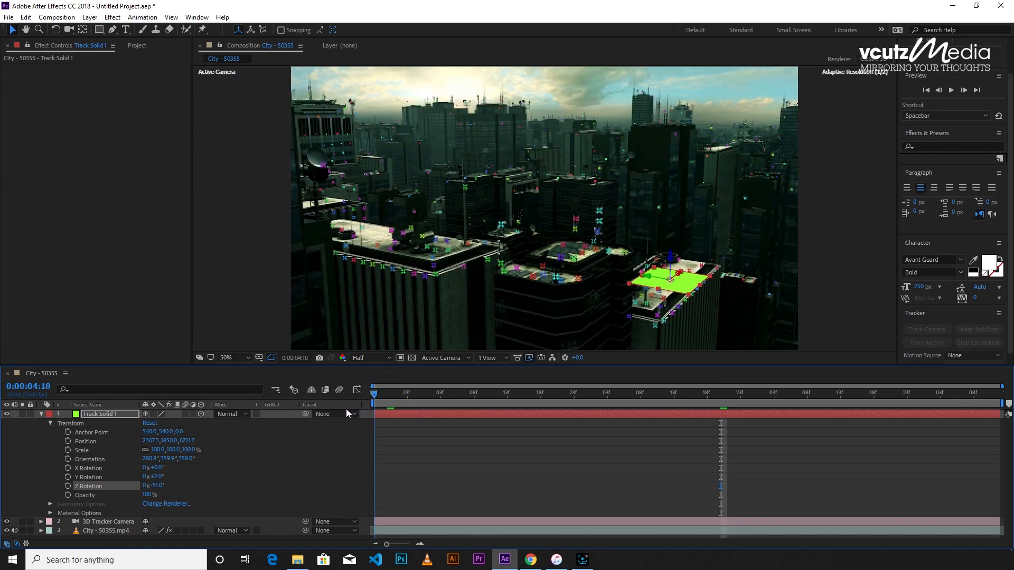
{"action": "left_click_drag", "start_coordinate": [375, 394], "coordinate": [549, 436]}
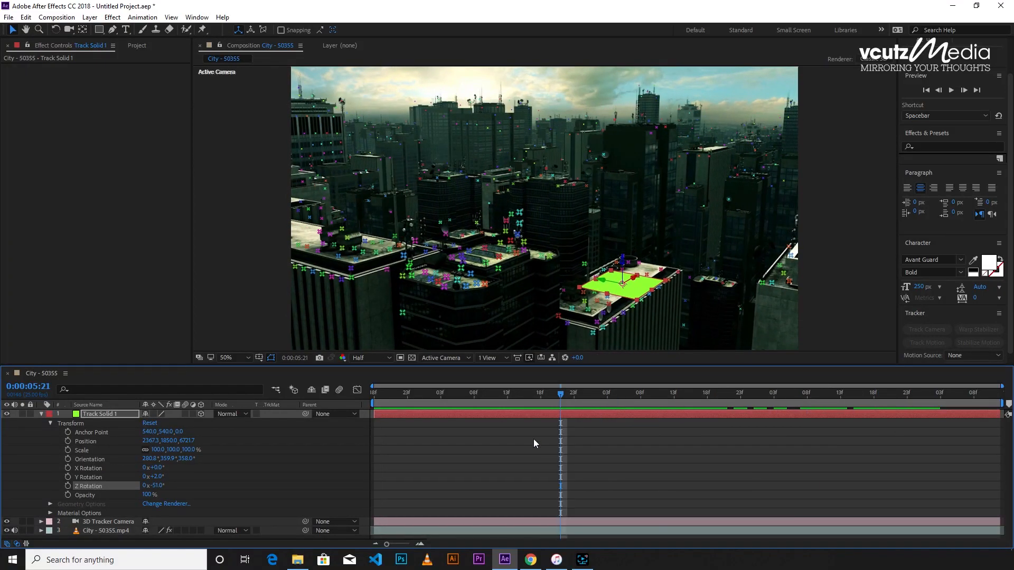
{"action": "left_click", "coordinate": [40, 414]}
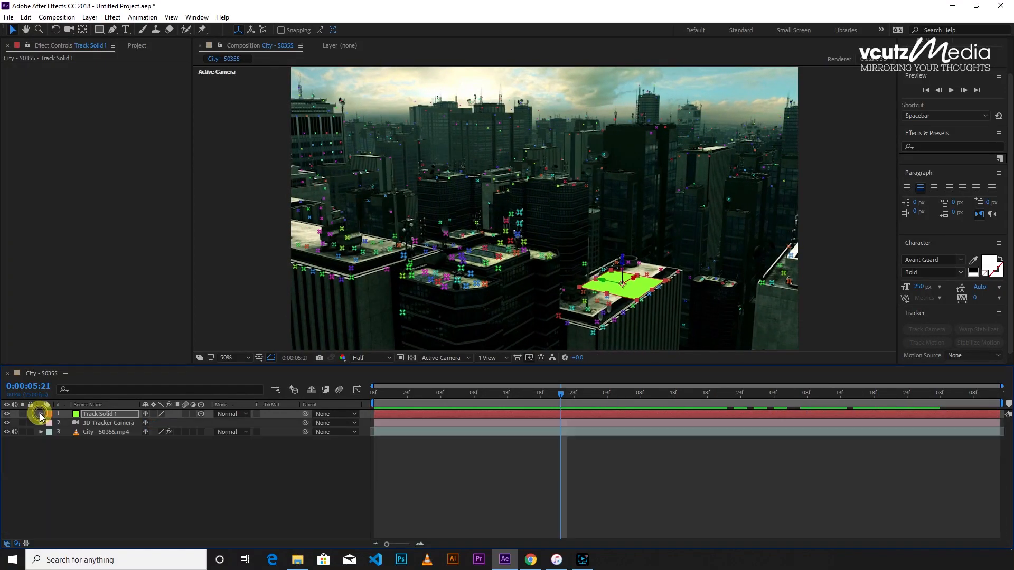
{"action": "left_click_drag", "start_coordinate": [652, 397], "coordinate": [953, 410]}
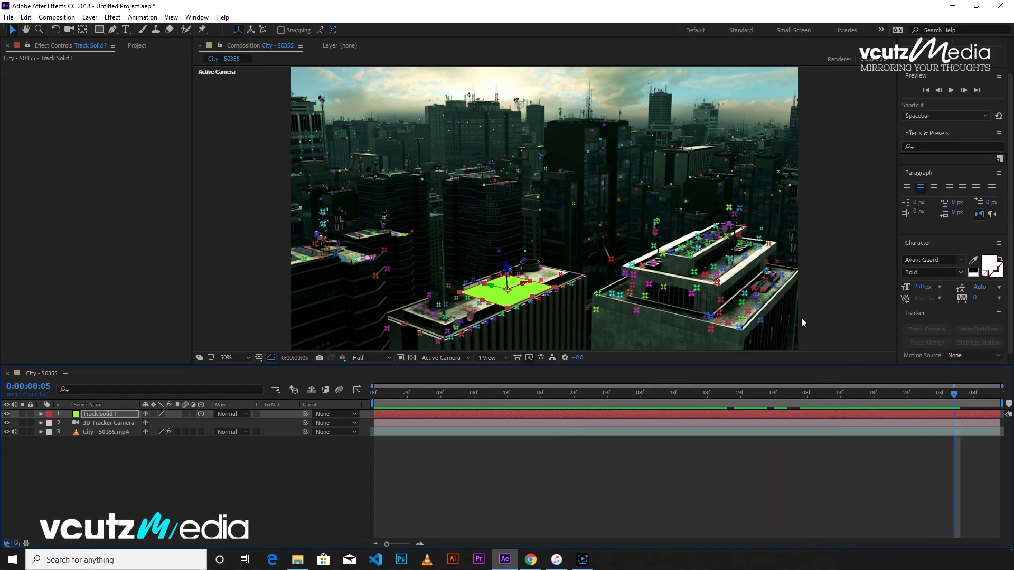
- At 0:00:08:09, create a text layer from the 3D Camera Tracker points on the tiered rooftop of the right-hand building
{"action": "left_click", "coordinate": [93, 432]}
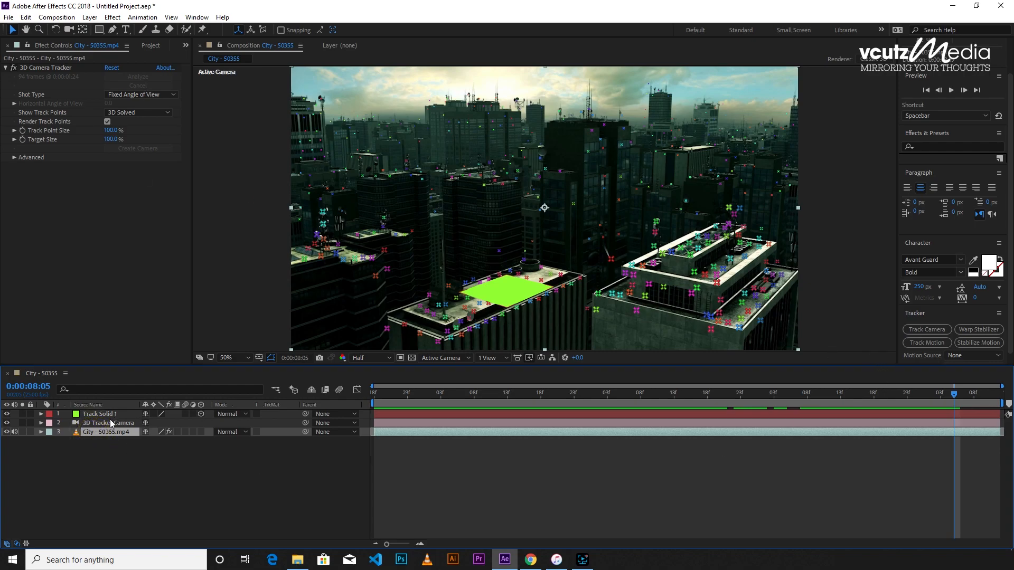
{"action": "left_click", "coordinate": [45, 68]}
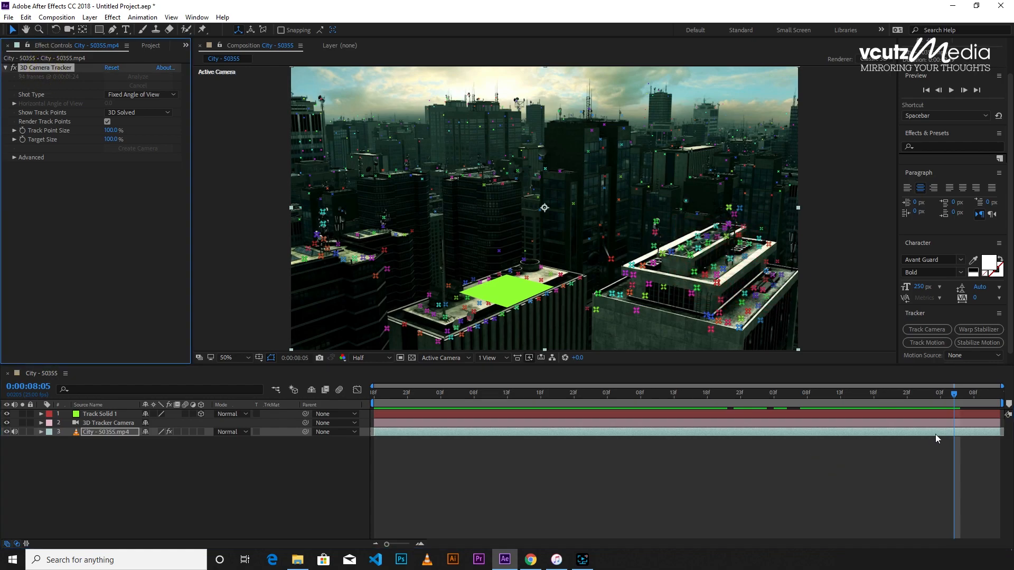
{"action": "left_click_drag", "start_coordinate": [954, 393], "coordinate": [981, 394]}
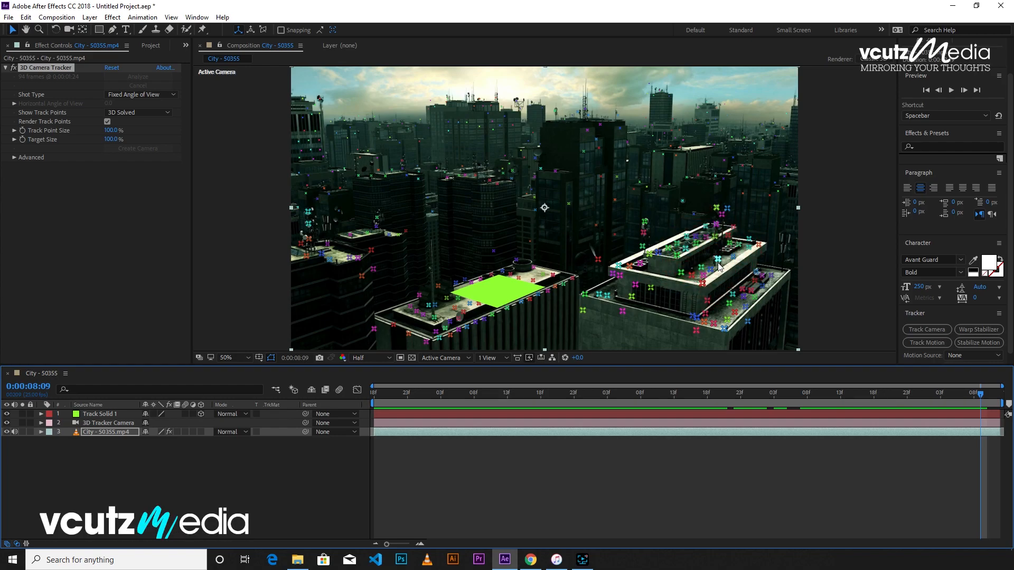
{"action": "right_click", "coordinate": [716, 269]}
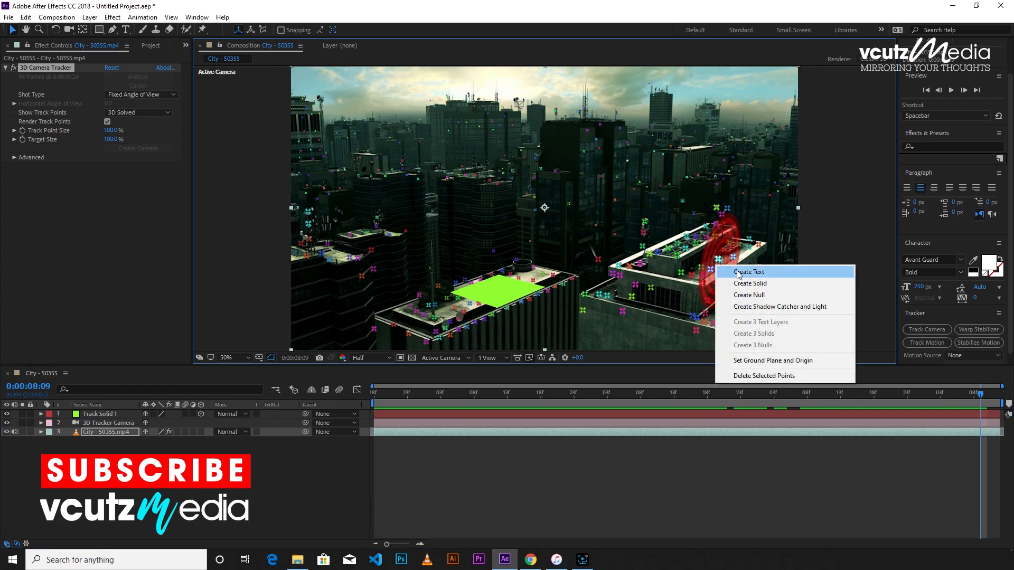
{"action": "left_click", "coordinate": [738, 272]}
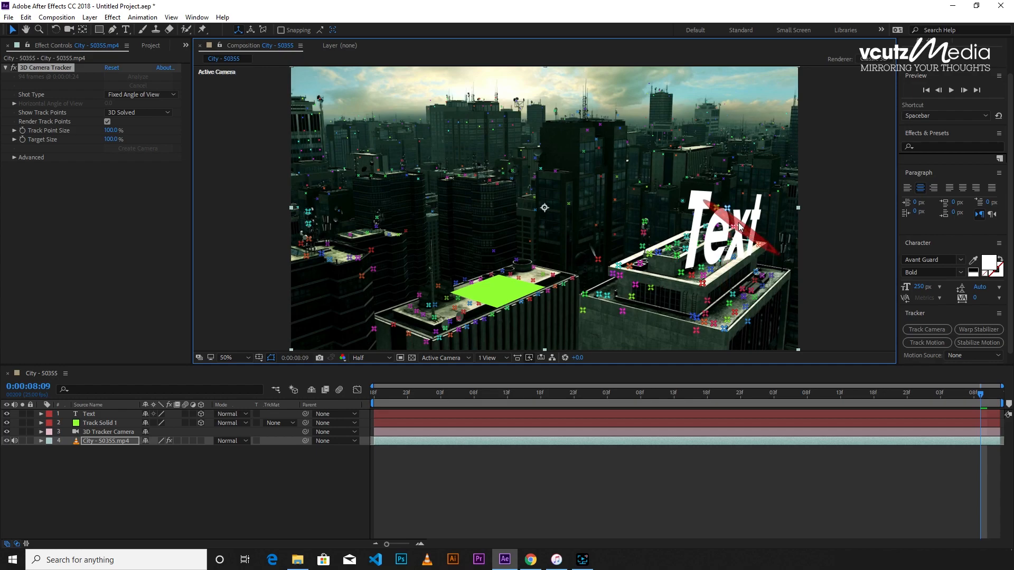
- Replace the tracked text's wording with "MEDIA" and move the current time to 0:00:08:07
{"action": "key", "text": "ctrl+t"}
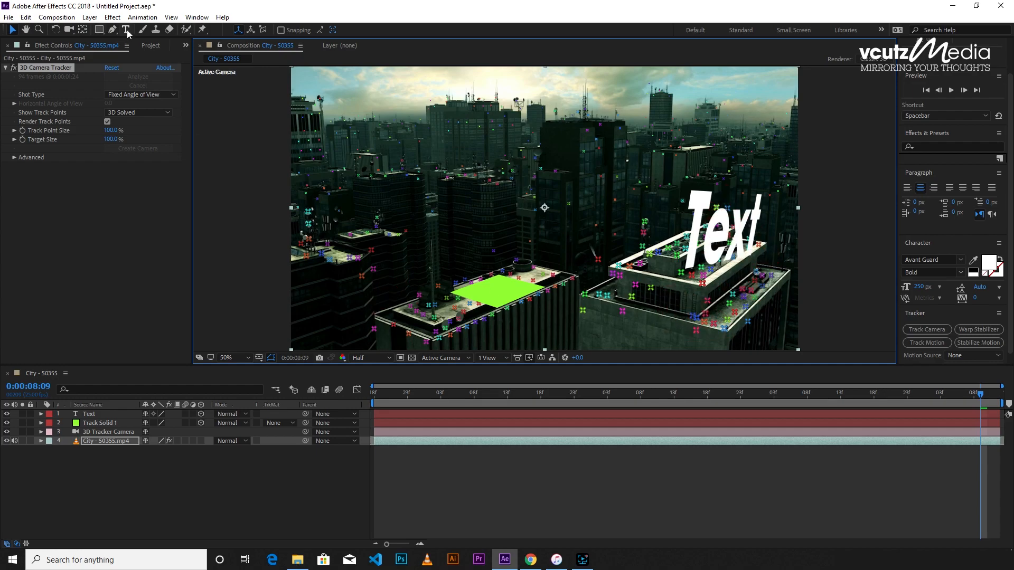
{"action": "double_click", "coordinate": [710, 226]}
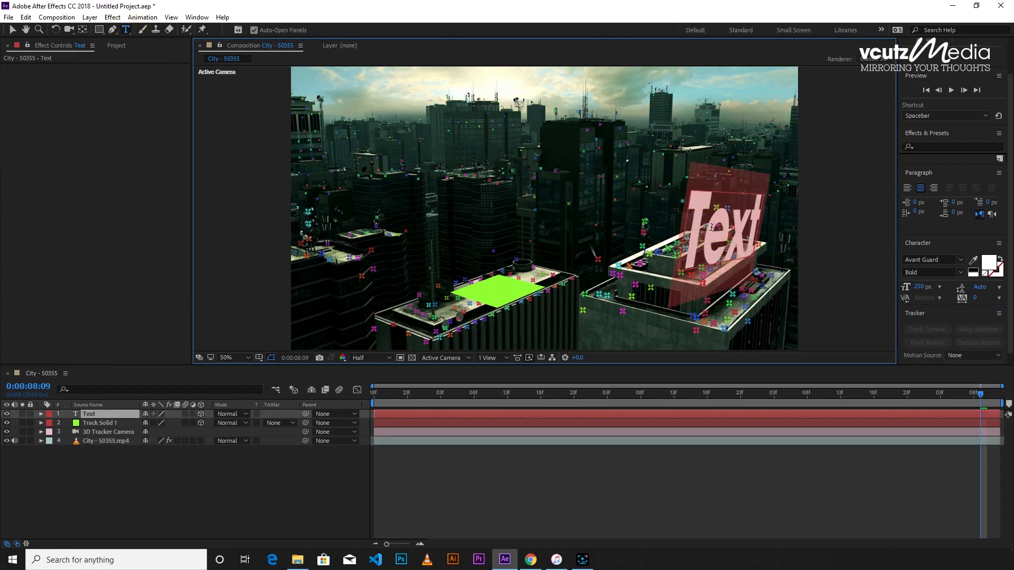
{"action": "type", "text": "M"}
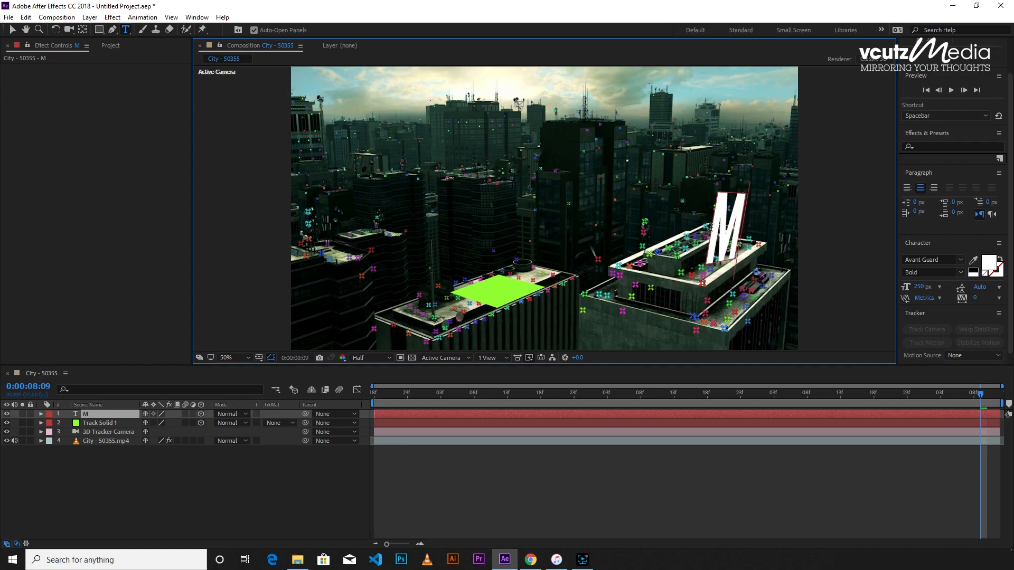
{"action": "type", "text": "EDIA"}
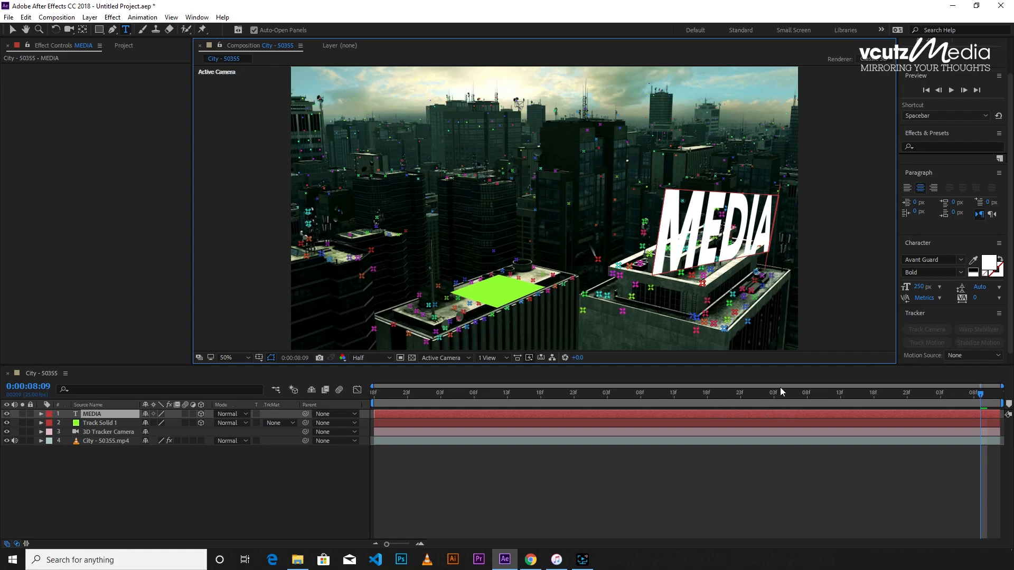
{"action": "key", "text": "Caps_Lock"}
{"action": "left_click_drag", "start_coordinate": [980, 393], "coordinate": [965, 396]}
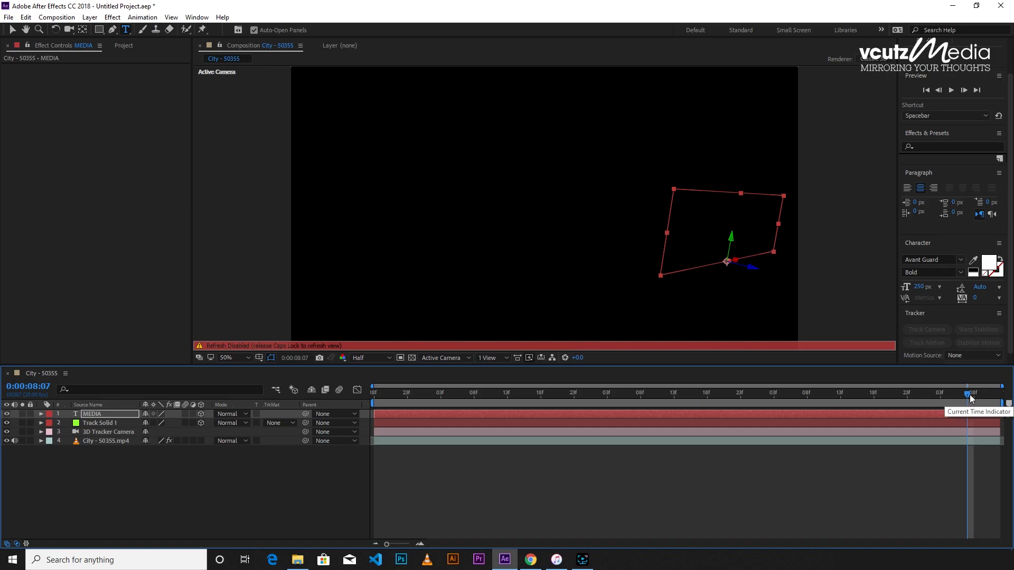
{"action": "key", "text": "Caps_Lock"}
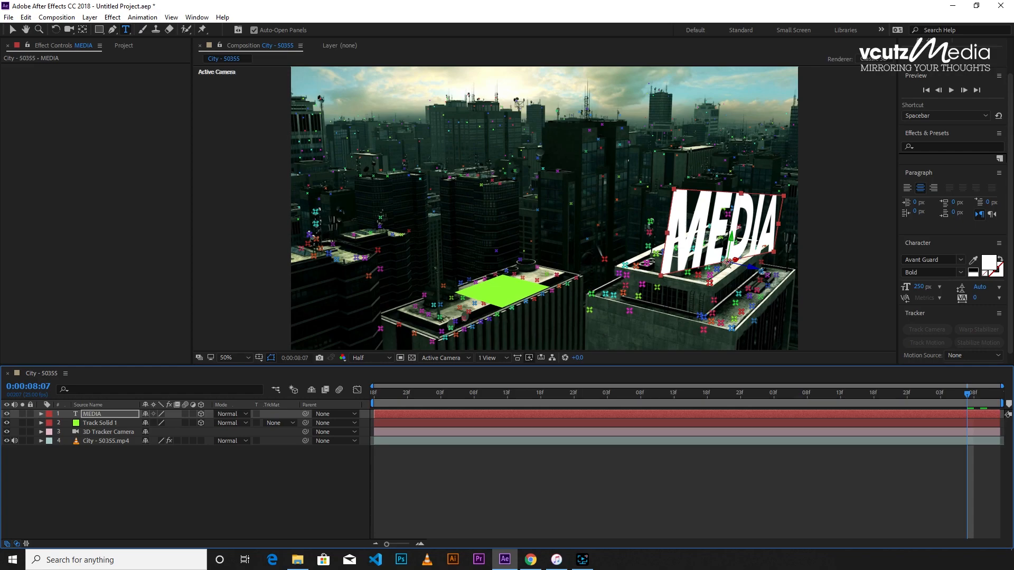
- Fit the MEDIA text to the rooftop with Scale 323%, X Rotation -7°, Y Rotation -9° and Z Rotation -2°
{"action": "left_click", "coordinate": [41, 414]}
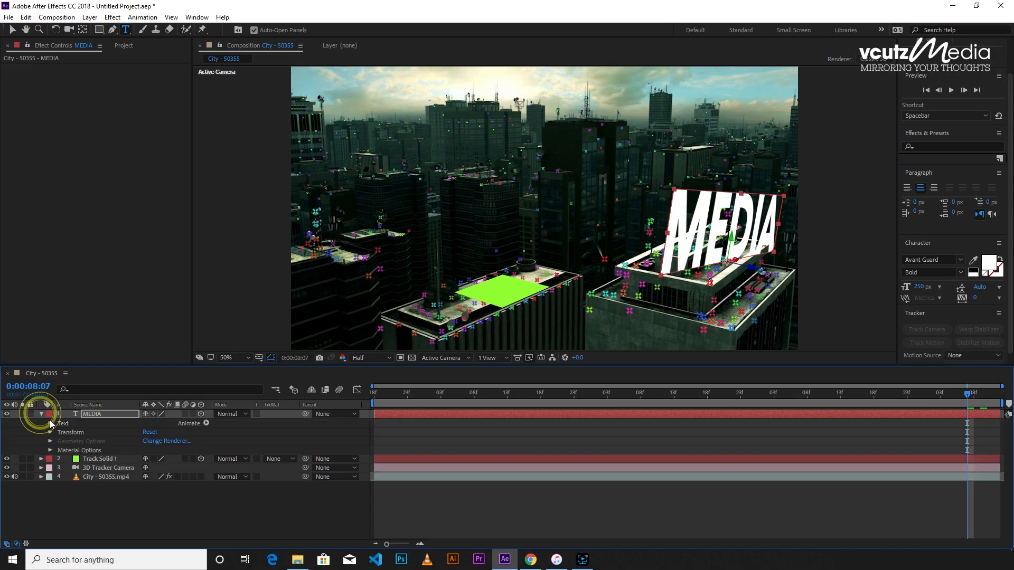
{"action": "left_click", "coordinate": [50, 432]}
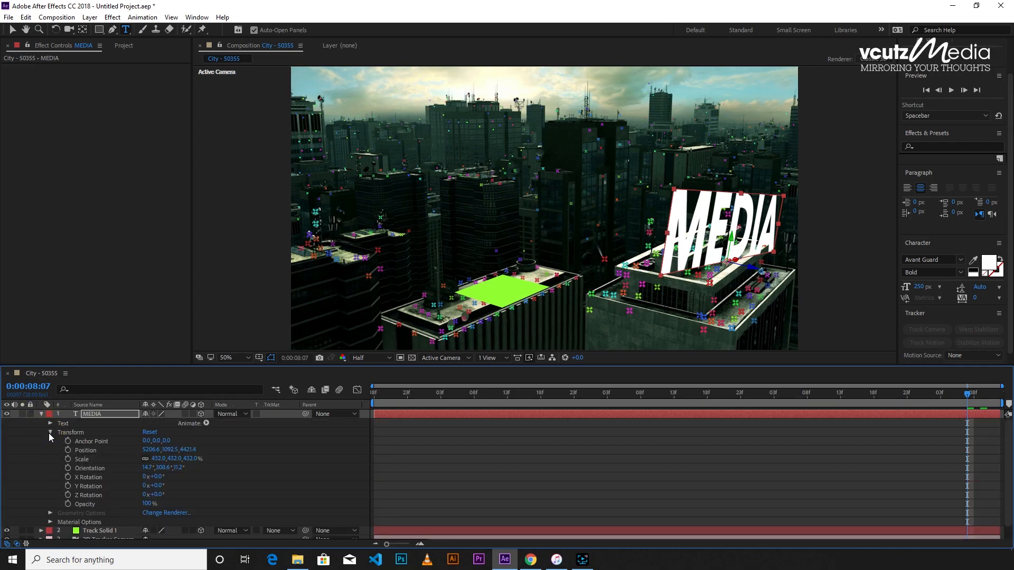
{"action": "left_click_drag", "start_coordinate": [159, 477], "coordinate": [170, 485]}
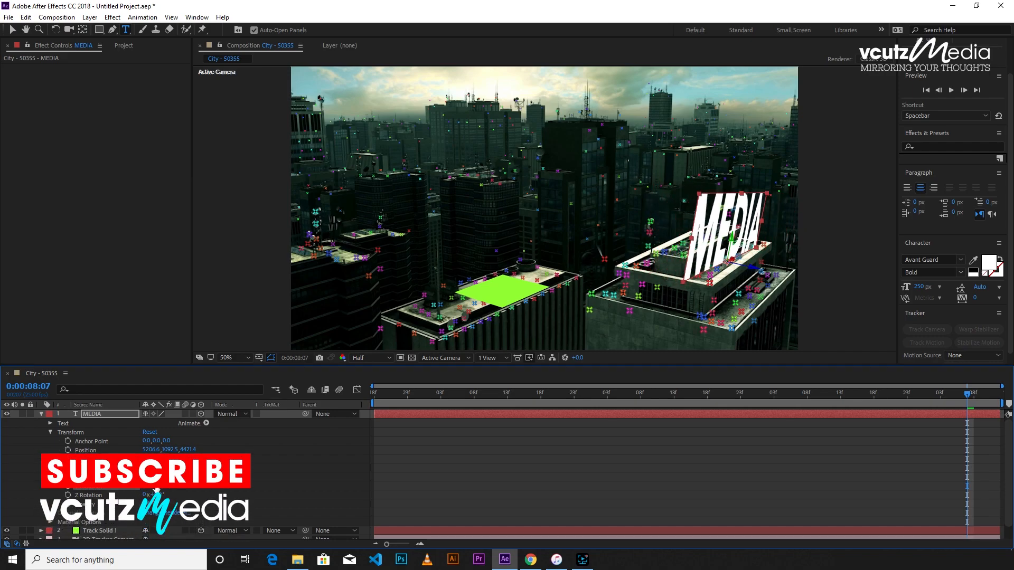
{"action": "mouse_move", "coordinate": [157, 494]}
{"action": "left_mouse_down"}
{"action": "mouse_move", "coordinate": [153, 476]}
{"action": "mouse_move", "coordinate": [157, 489]}
{"action": "left_mouse_up"}
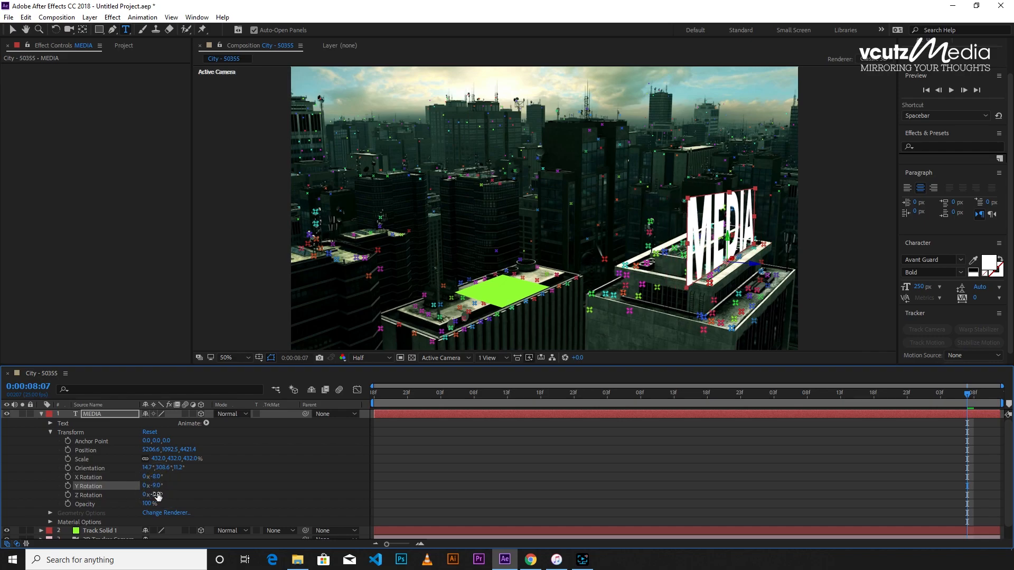
{"action": "left_click", "coordinate": [156, 496]}
{"action": "left_click_drag", "start_coordinate": [156, 496], "coordinate": [157, 493]}
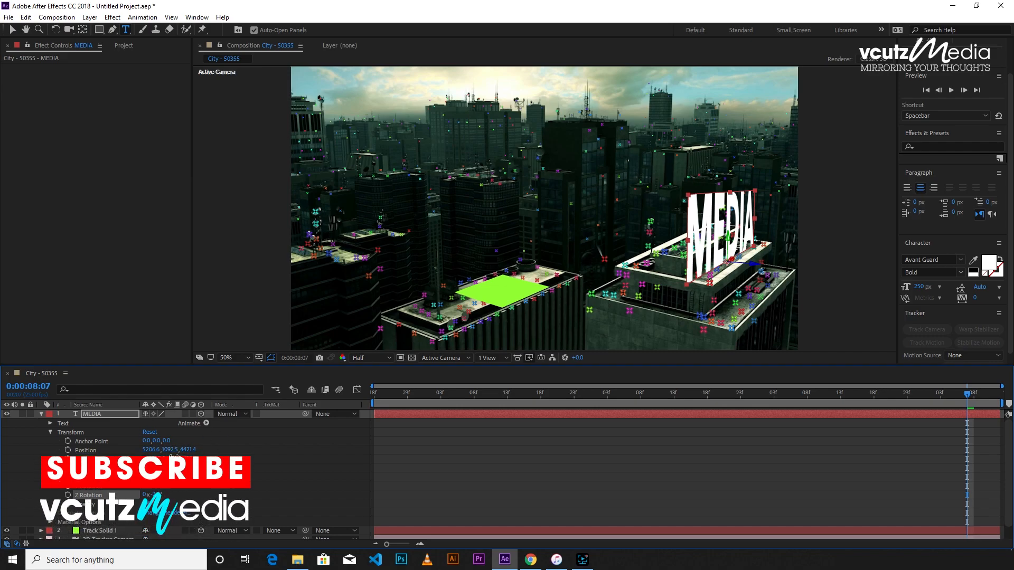
{"action": "mouse_move", "coordinate": [161, 467]}
{"action": "left_mouse_down"}
{"action": "mouse_move", "coordinate": [146, 468]}
{"action": "mouse_move", "coordinate": [158, 458]}
{"action": "mouse_move", "coordinate": [149, 459]}
{"action": "mouse_move", "coordinate": [159, 486]}
{"action": "mouse_move", "coordinate": [155, 477]}
{"action": "left_mouse_up"}
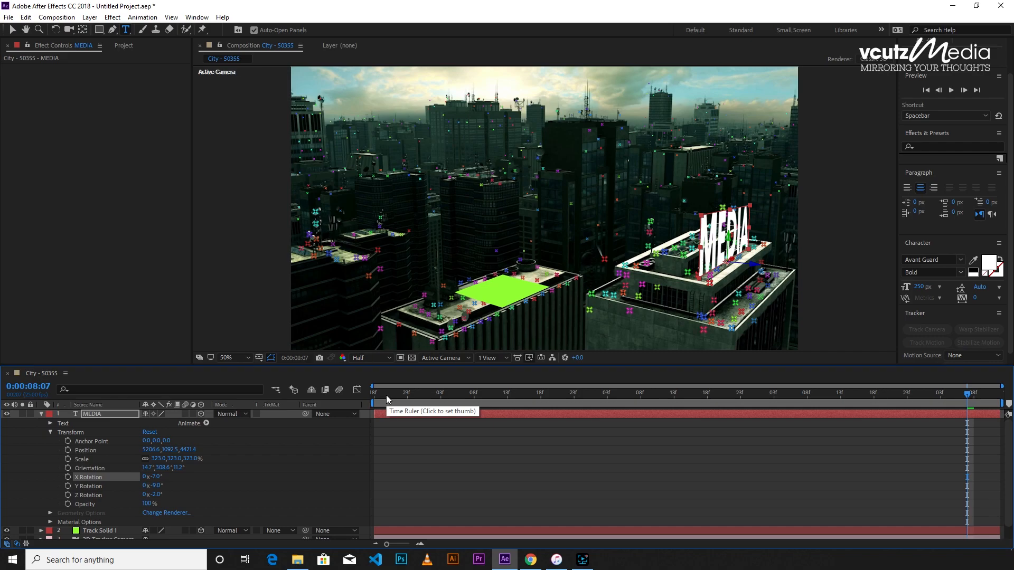
- Scrub through the composition to check how the MEDIA text follows the rooftop during the camera move
{"action": "left_click_drag", "start_coordinate": [385, 396], "coordinate": [787, 418]}
{"action": "left_click_drag", "start_coordinate": [532, 399], "coordinate": [885, 410]}
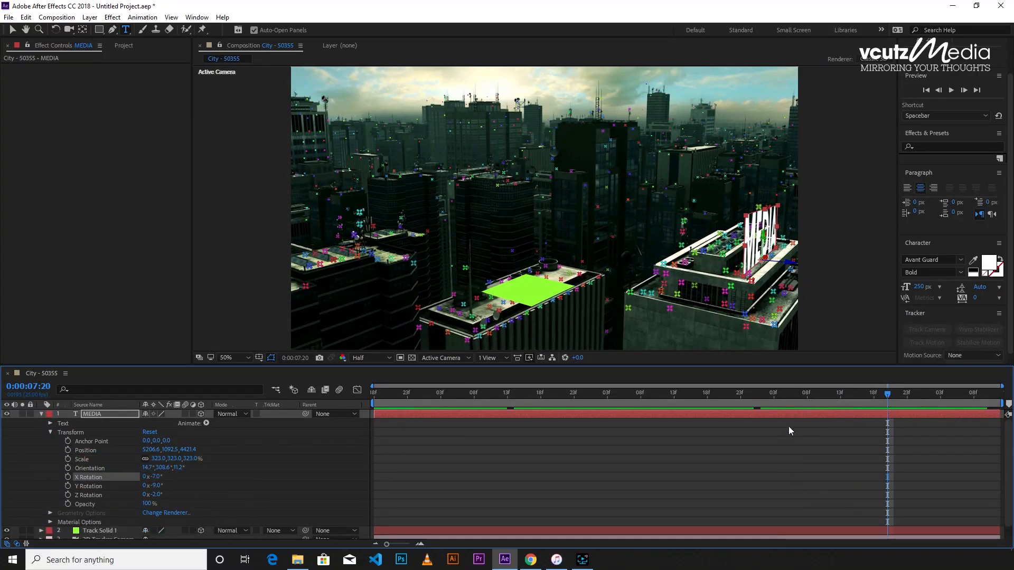
{"action": "left_click_drag", "start_coordinate": [886, 394], "coordinate": [940, 407]}
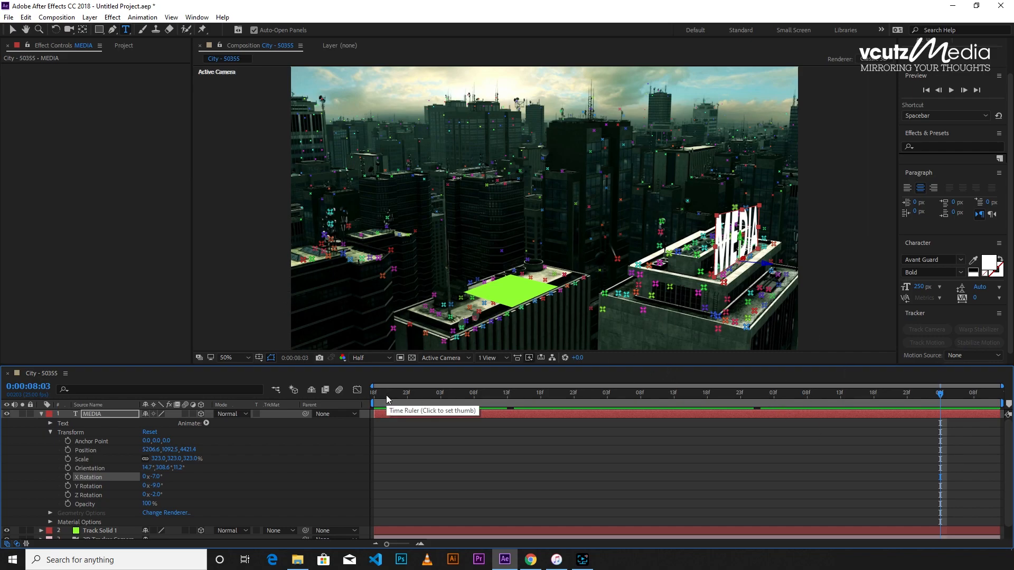
{"action": "left_click_drag", "start_coordinate": [386, 395], "coordinate": [836, 400]}
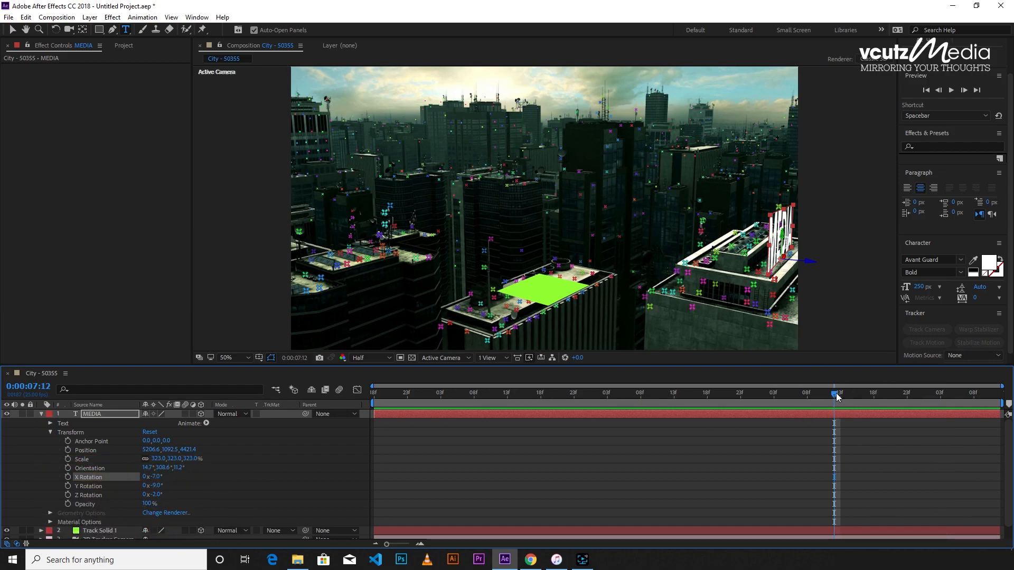
{"action": "left_click_drag", "start_coordinate": [638, 392], "coordinate": [848, 414]}
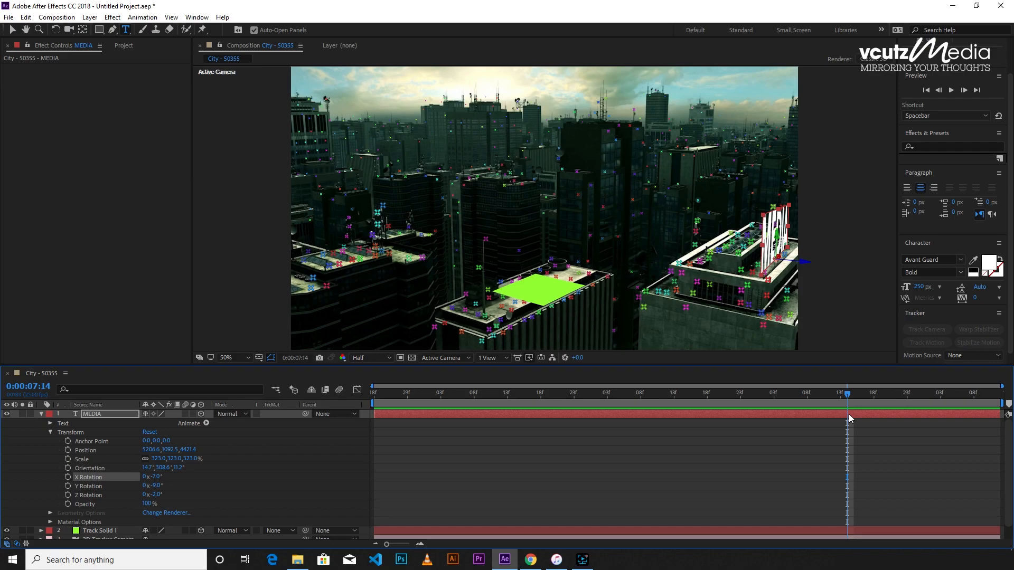
{"action": "left_click_drag", "start_coordinate": [958, 392], "coordinate": [973, 395]}
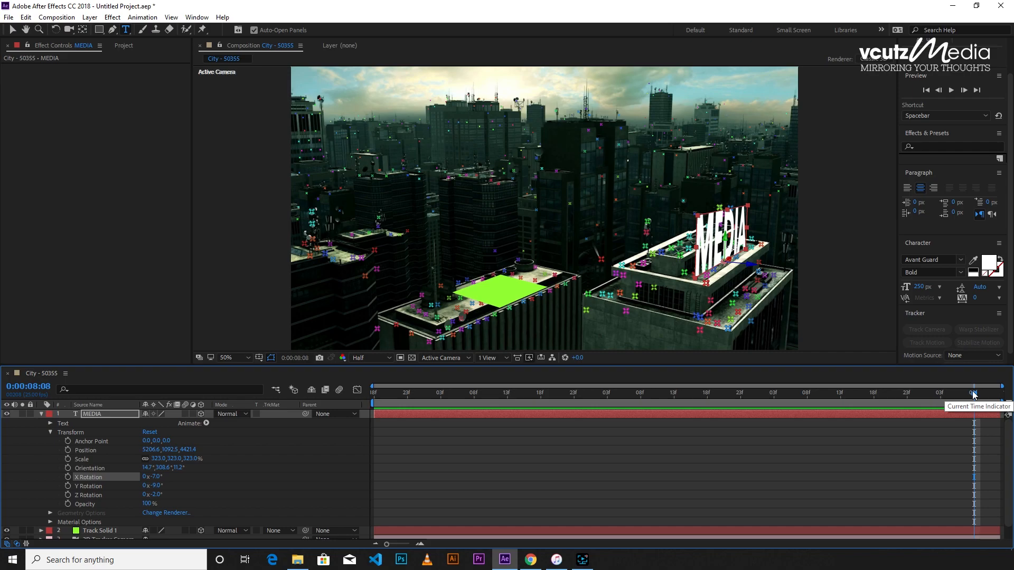